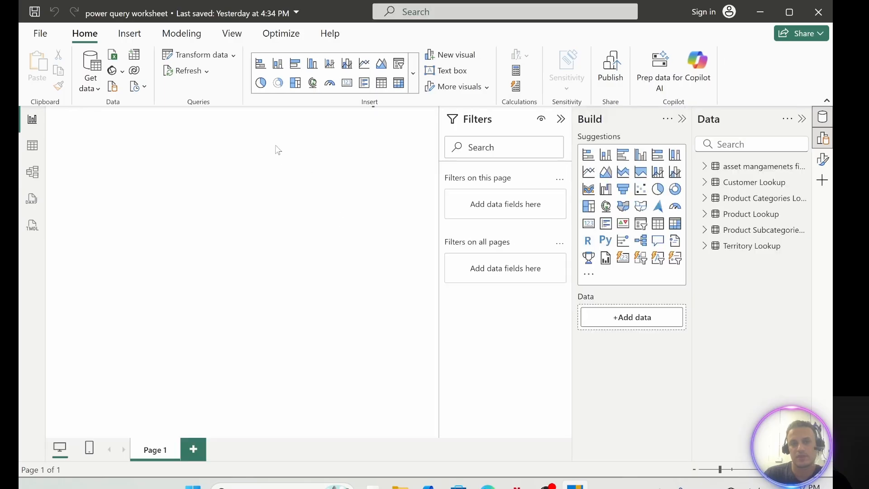
# Open the Power Query Editor and import the AdventureWorks Calendar Lookup CSV file as a new query.
pyautogui.click(202, 55)
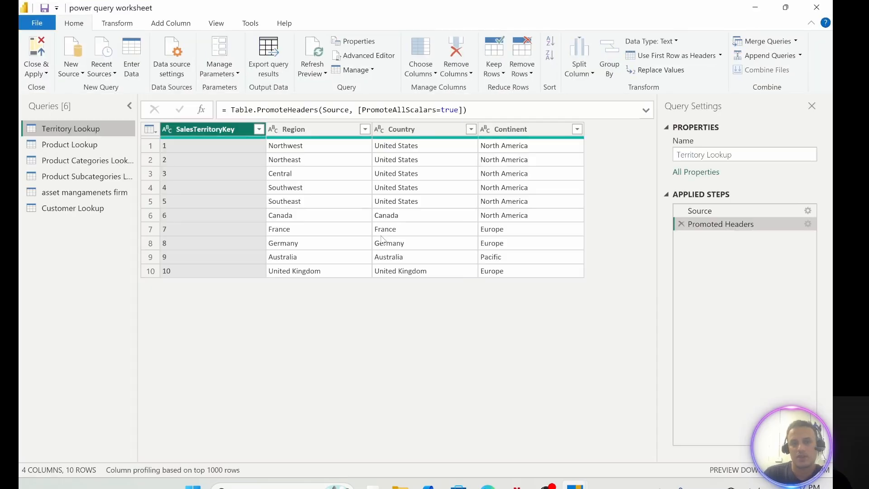
pyautogui.click(76, 74)
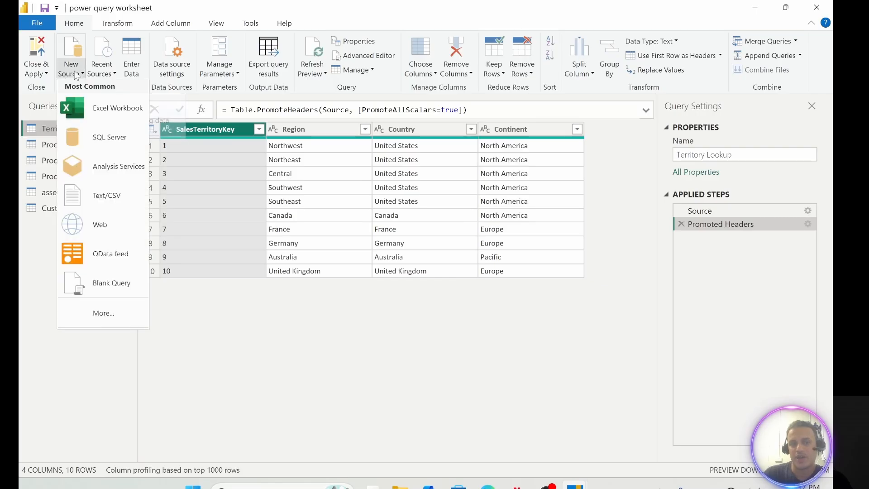
pyautogui.click(107, 196)
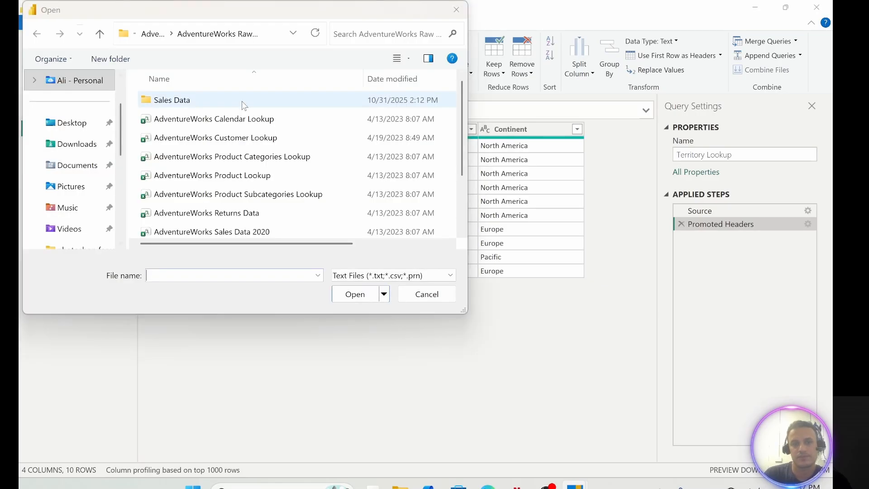
pyautogui.click(190, 123)
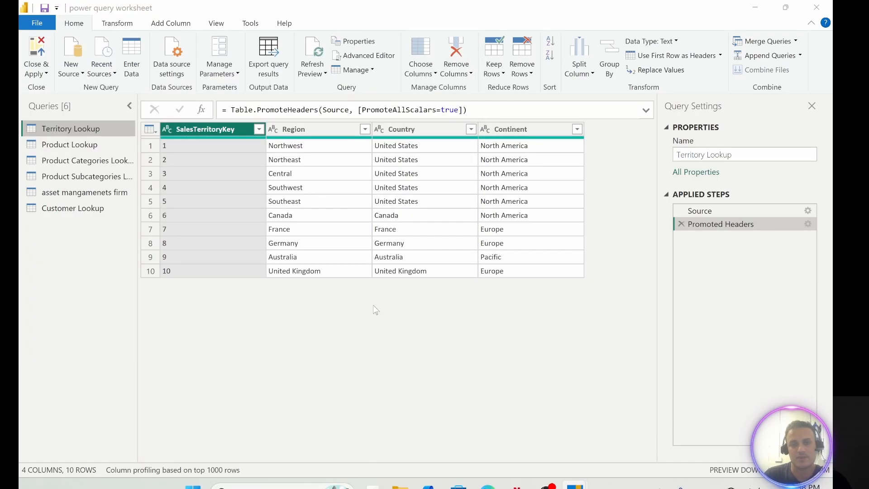
pyautogui.click(355, 295)
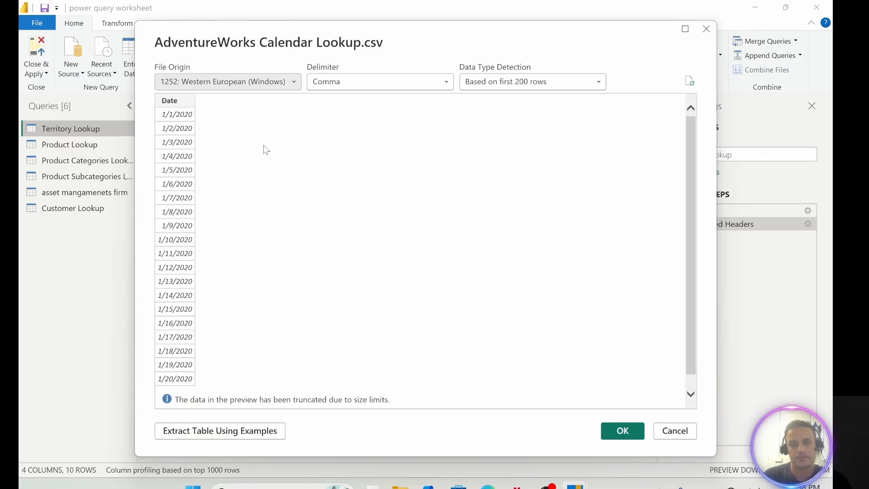
pyautogui.click(617, 426)
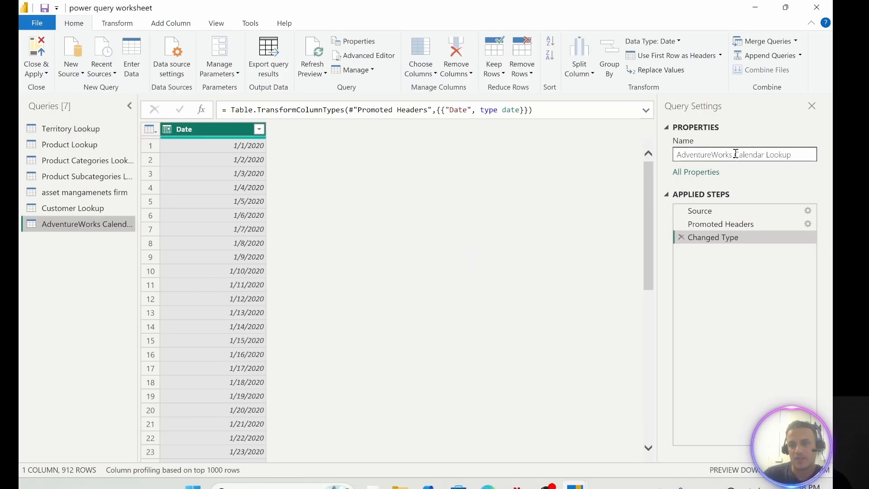
# Rename the imported calendar query to Calendar Lookup by removing its AdventureWorks prefix.
pyautogui.moveTo(735, 154); pyautogui.dragTo(679, 155)
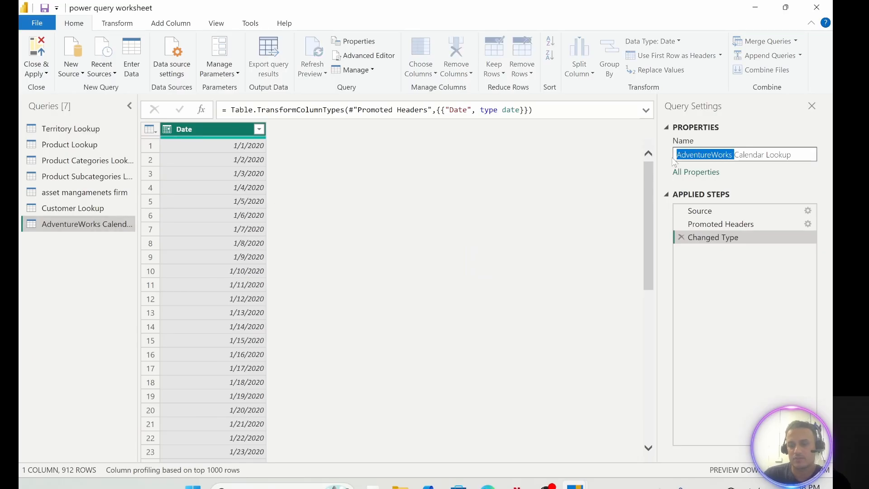
pyautogui.press('BackSpace')
pyautogui.click(78, 322)
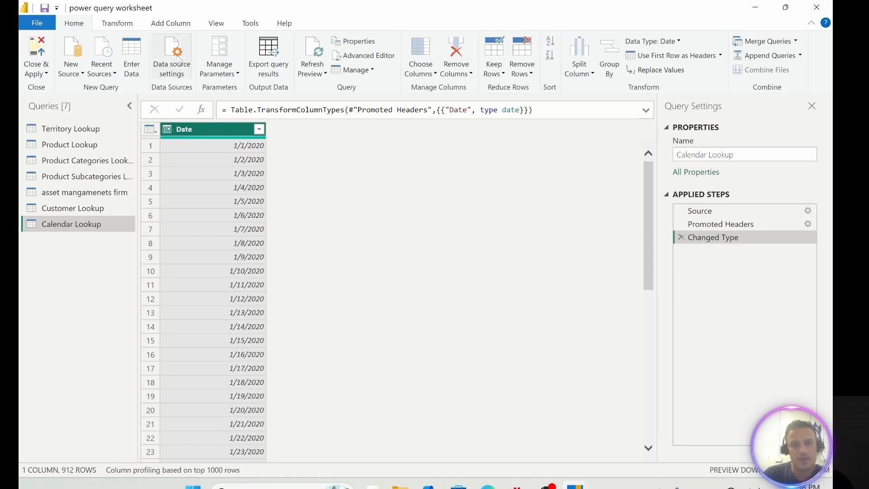
# Calculate the earliest date in the Date column, and remove that calculation from the applied steps.
pyautogui.click(118, 24)
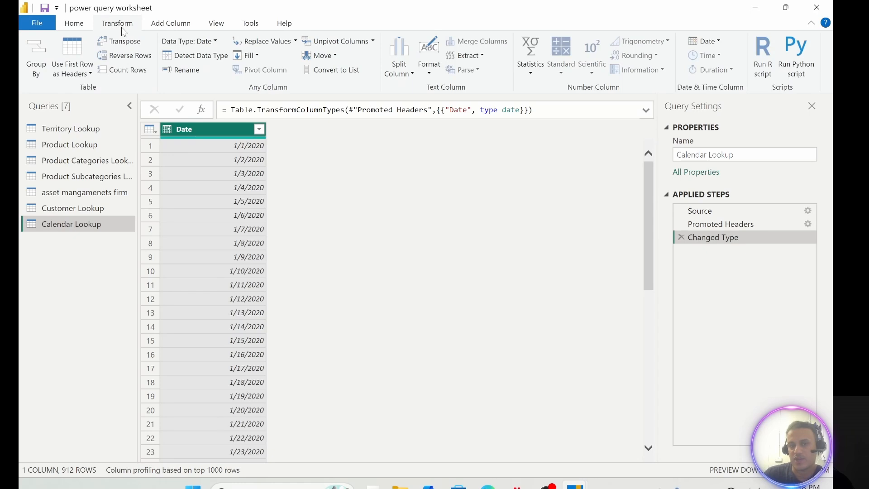
pyautogui.click(720, 45)
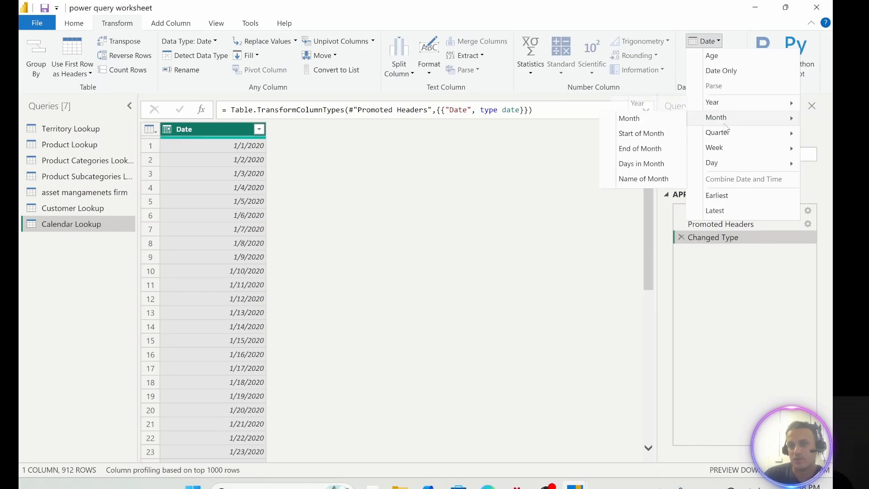
pyautogui.click(723, 199)
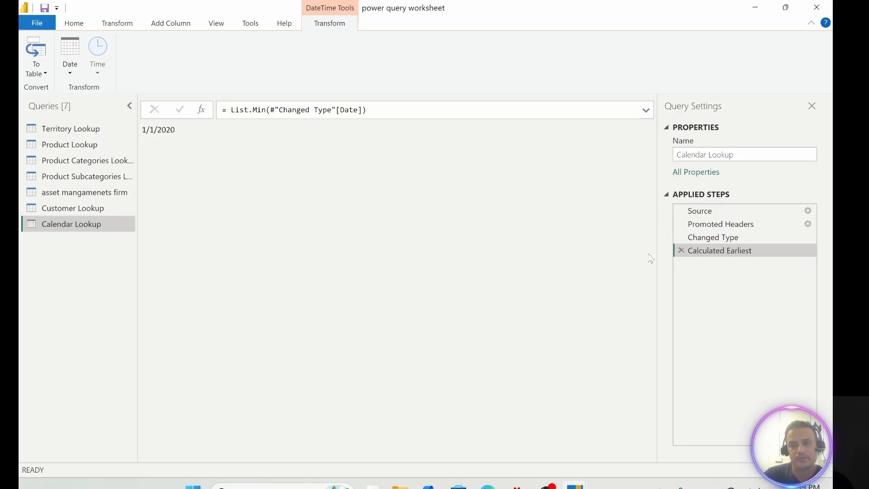
pyautogui.click(681, 250)
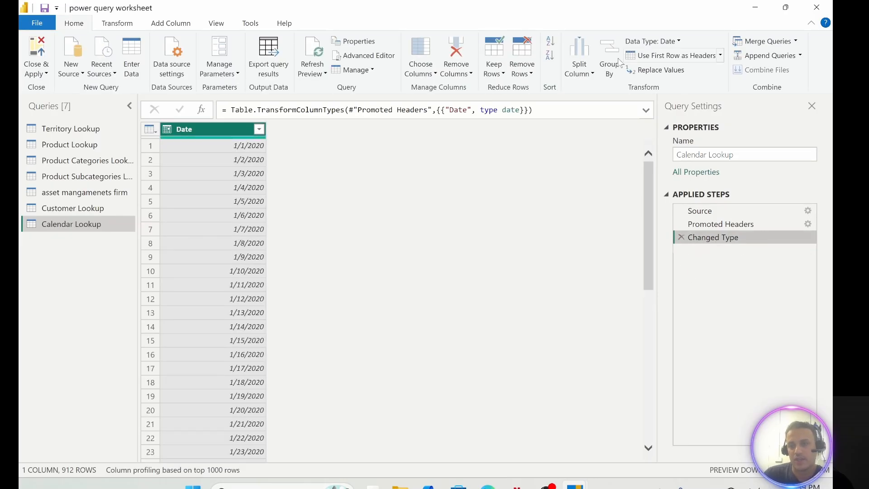
# Calculate the latest date in the Date column, and remove that calculation from the applied steps.
pyautogui.click(119, 24)
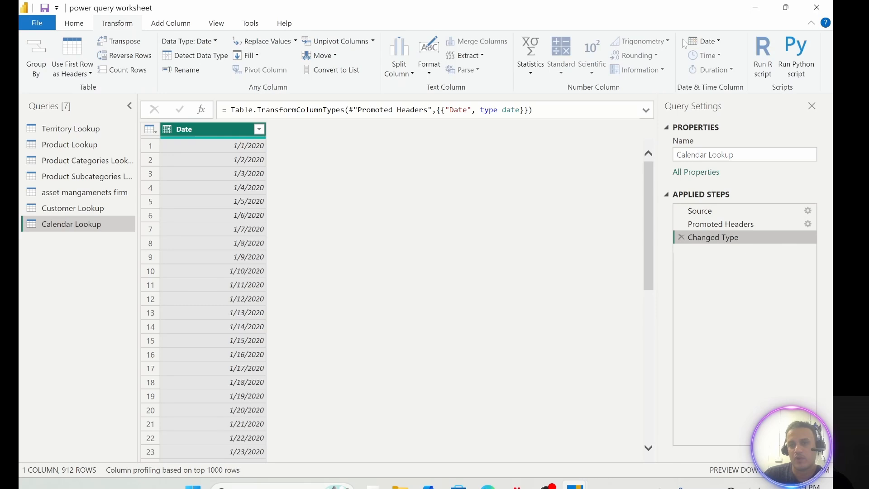
pyautogui.click(719, 42)
pyautogui.click(715, 211)
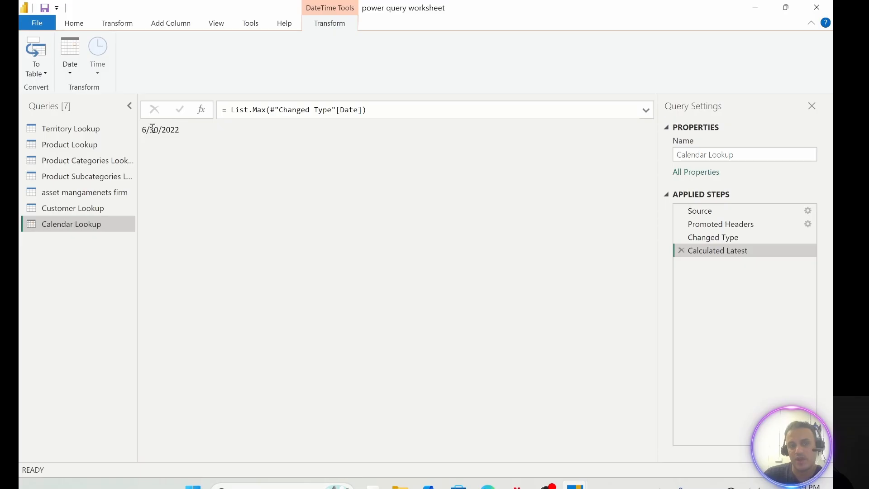
pyautogui.click(681, 252)
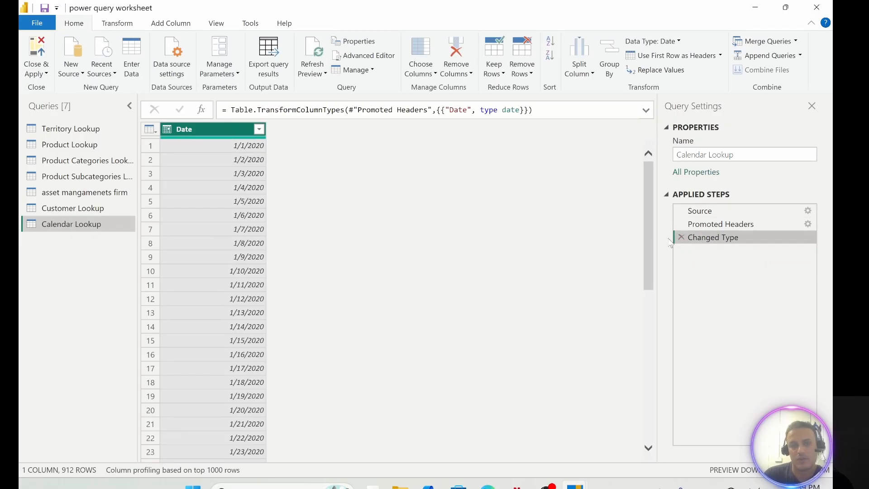
# Add a new column with the name of the day, derived from the Date column.
pyautogui.click(167, 27)
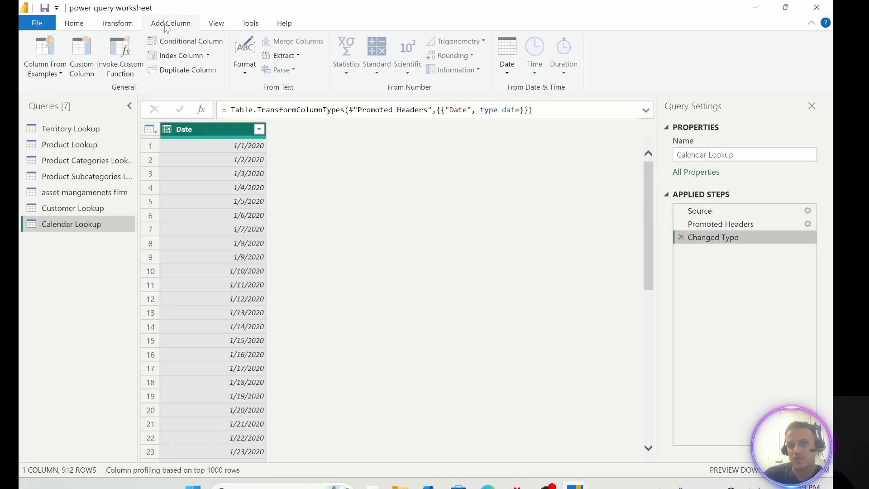
pyautogui.click(508, 73)
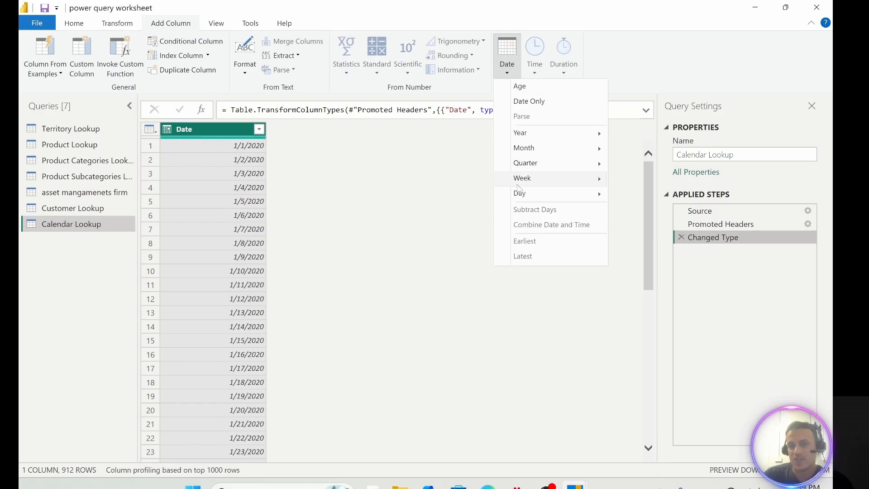
pyautogui.moveTo(522, 195)
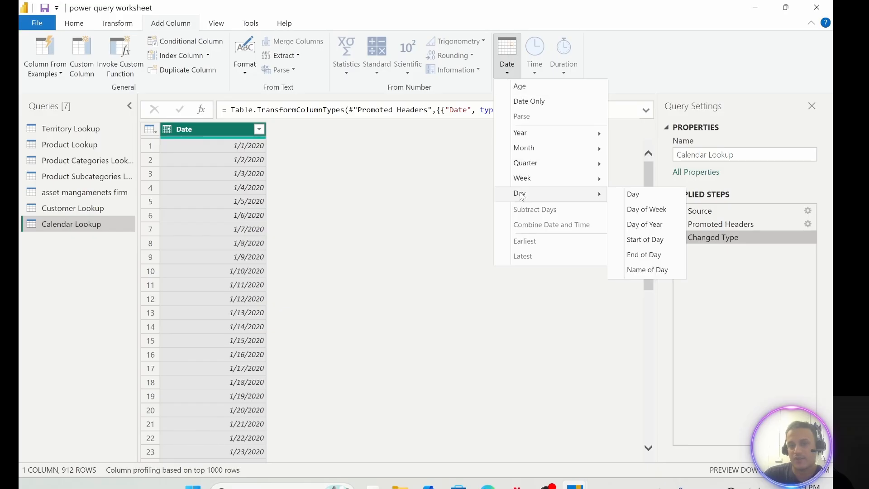
pyautogui.click(647, 271)
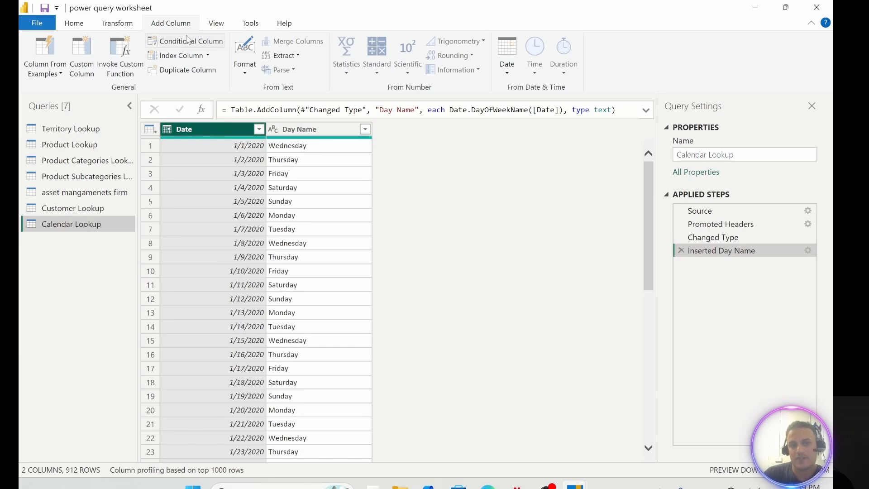
# Add a Start of Week column derived from the Date column and check its values on the Sunday rows.
pyautogui.click(509, 73)
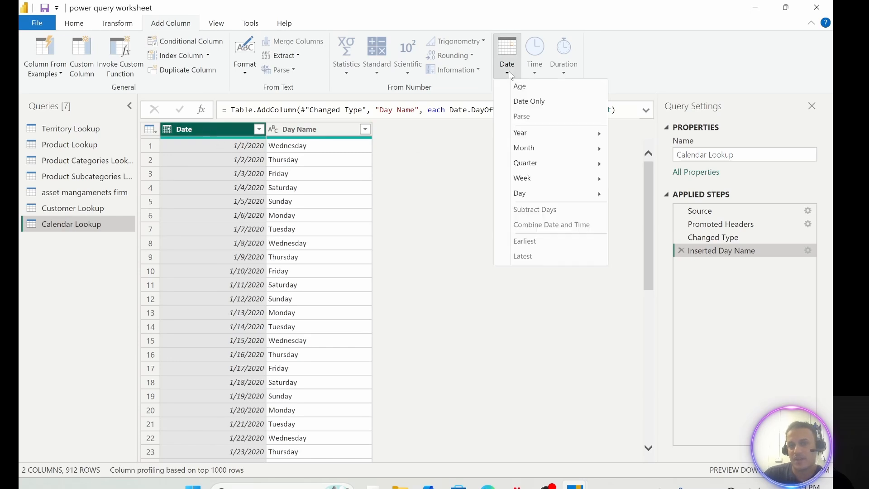
pyautogui.moveTo(529, 181)
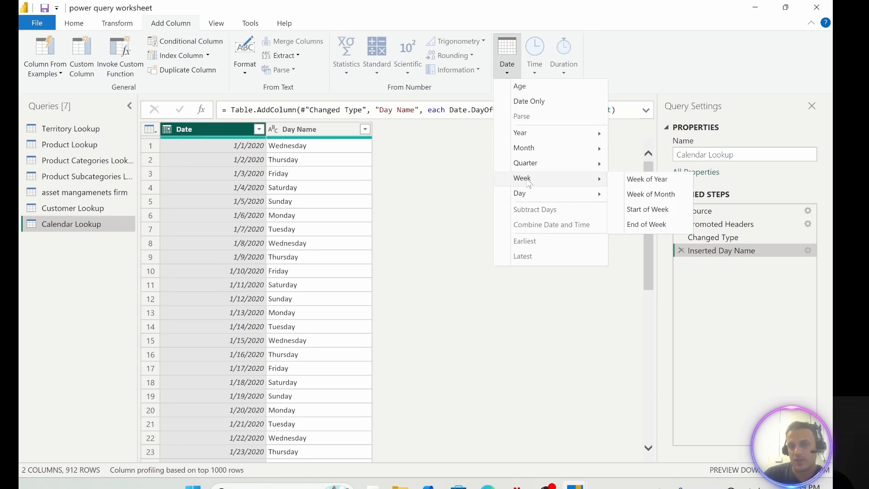
pyautogui.click(652, 211)
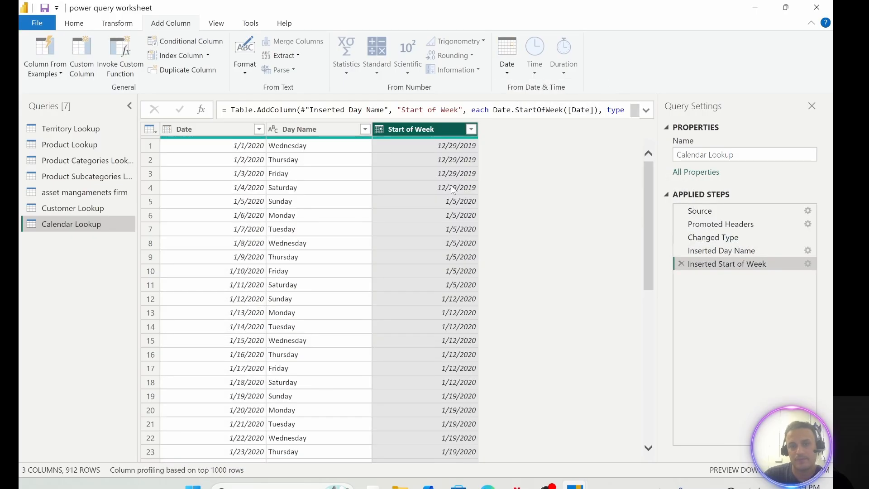
pyautogui.click(435, 202)
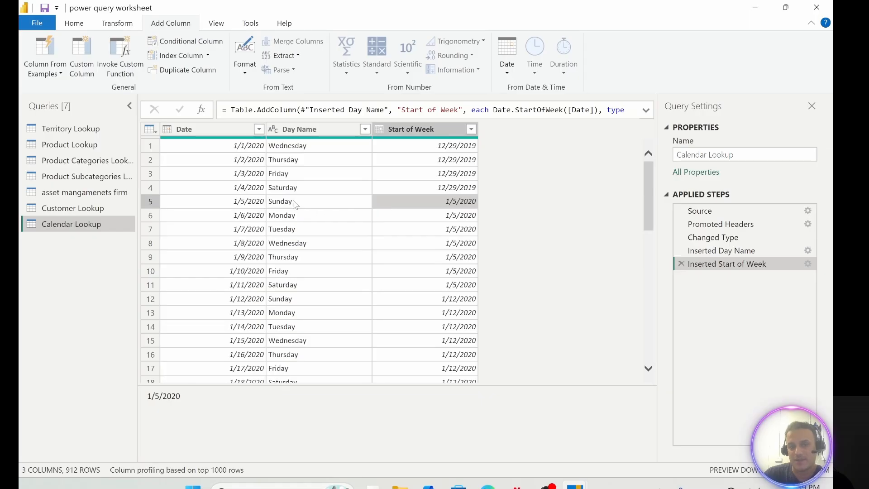
pyautogui.click(441, 300)
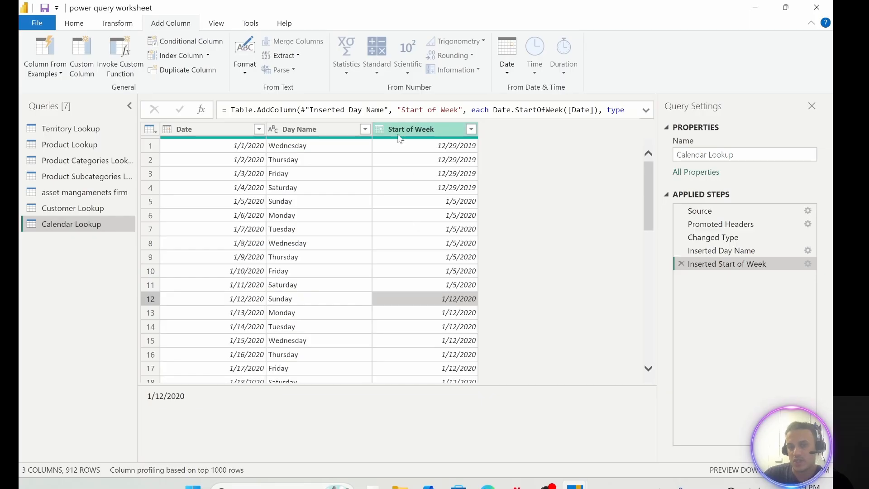
# Change the Start of Week custom column formula to Date.StartOfWeek([Date],1) and check the first Monday row.
pyautogui.click(808, 263)
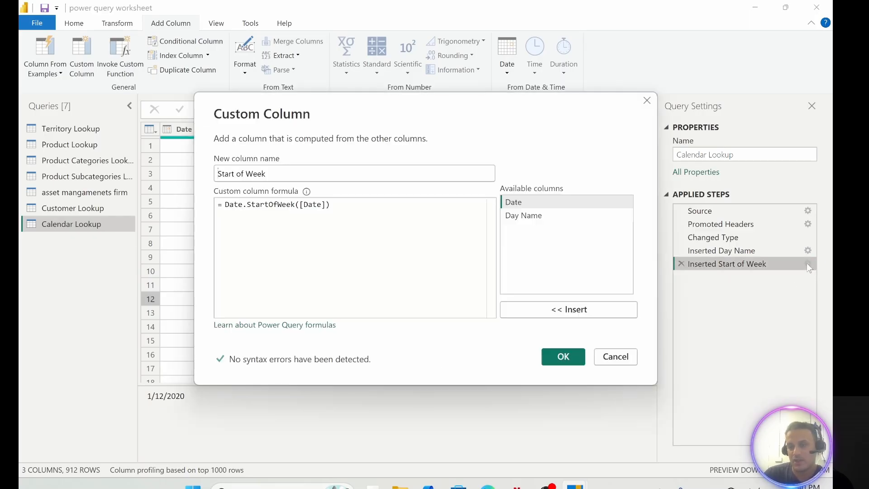
pyautogui.click(326, 205)
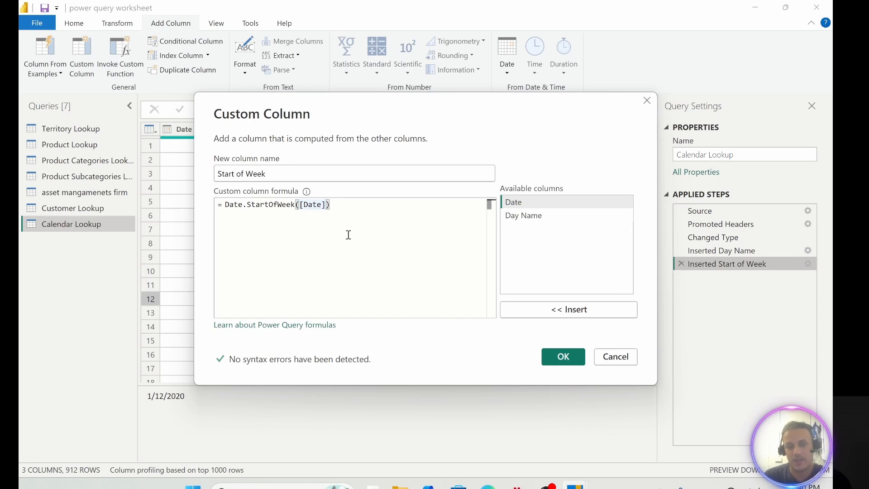
pyautogui.write(',1')
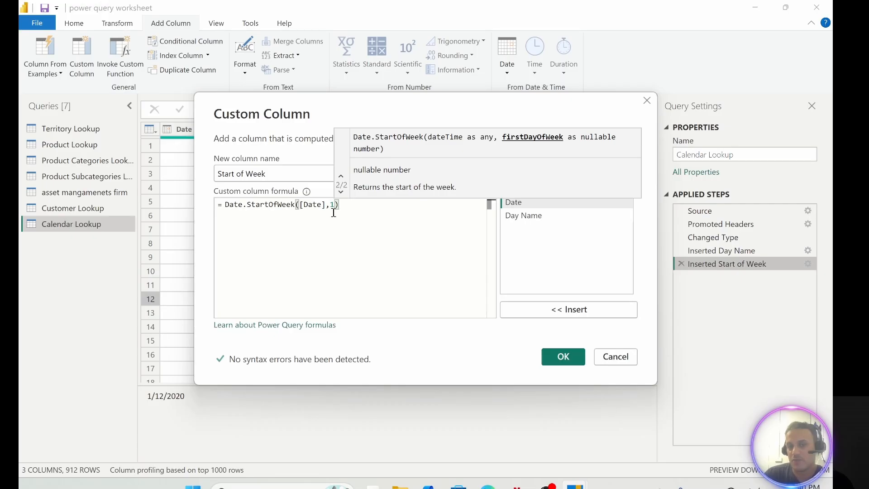
pyautogui.click(561, 357)
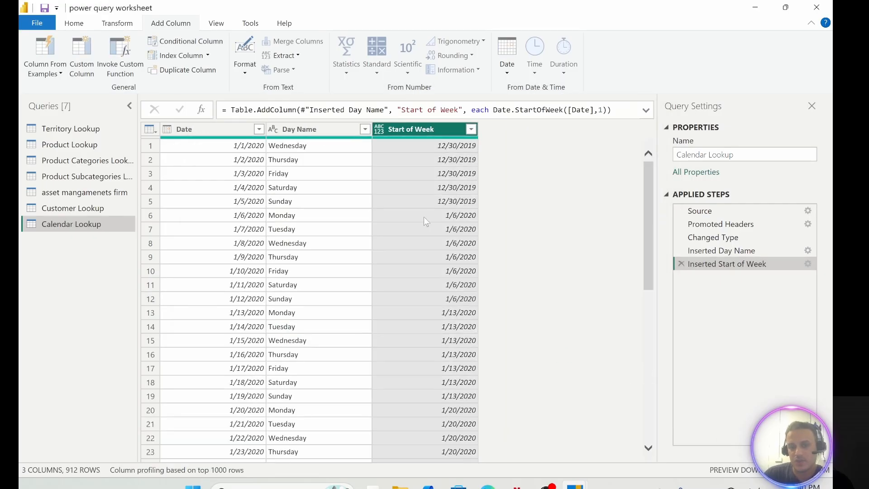
pyautogui.click(425, 215)
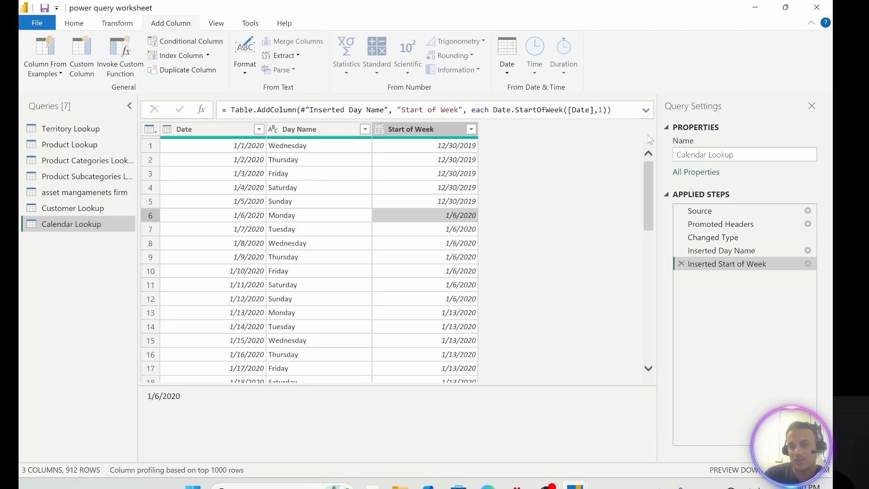
# Set the first-day-of-week argument in the Start of Week formula to 2 and check the first Tuesday row.
pyautogui.click(646, 112)
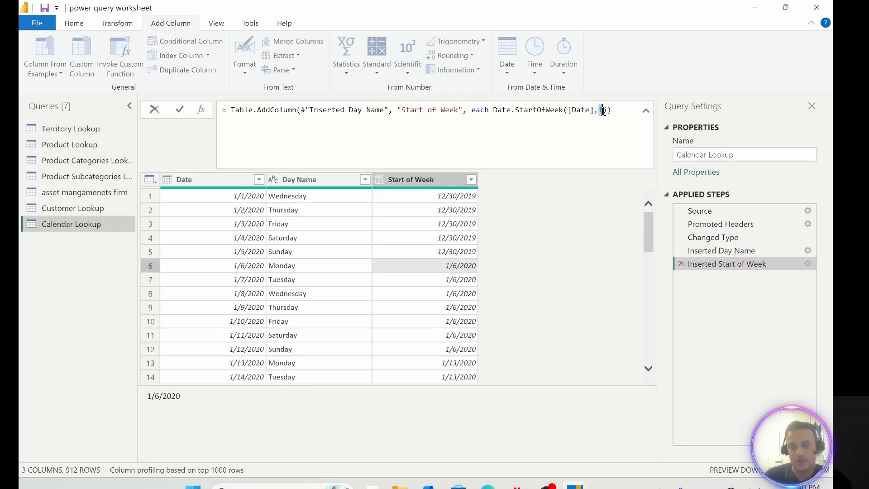
pyautogui.write('2')
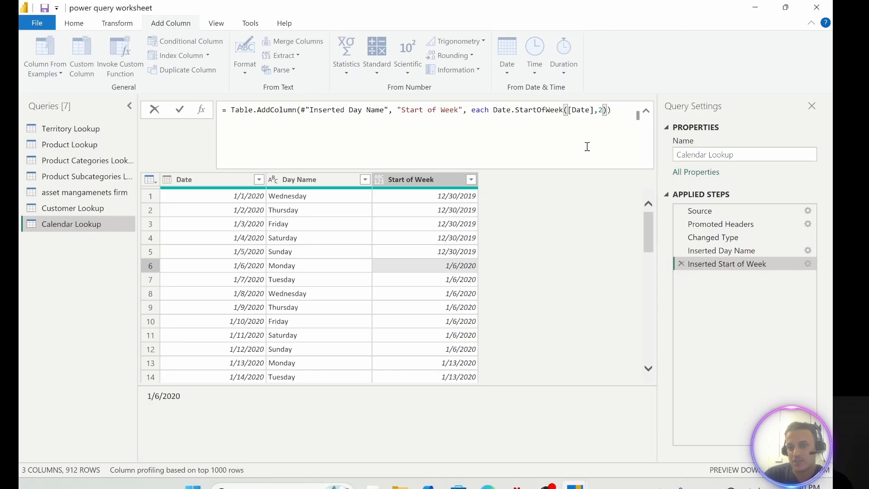
pyautogui.press('Return')
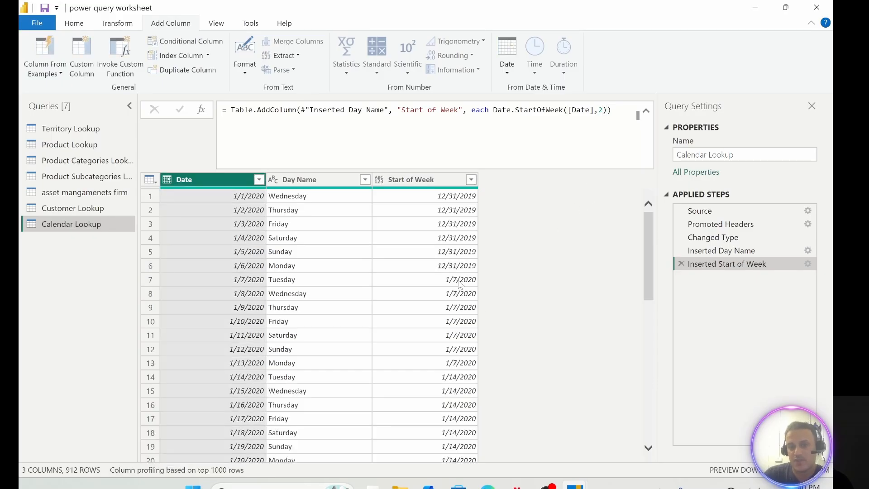
pyautogui.click(447, 280)
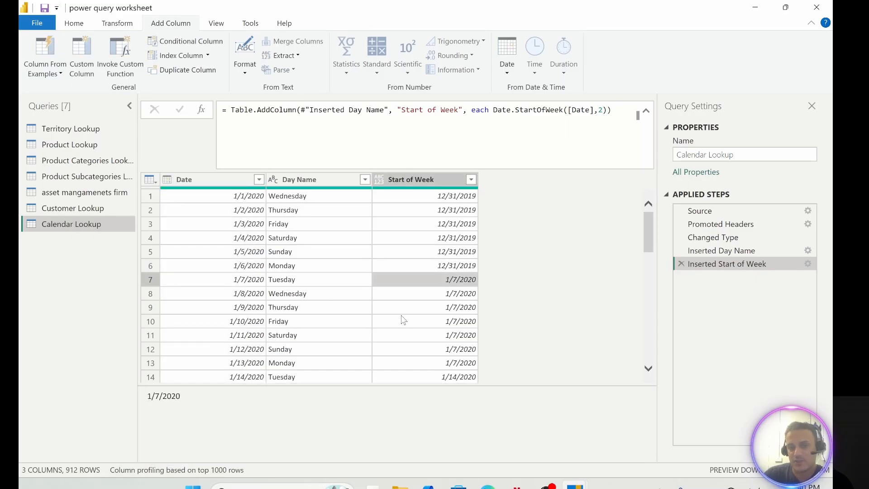
# Change the Start of Week custom column formula to Date.StartOfWeek([Date],Day.Friday) and check the first Friday row.
pyautogui.click(434, 180)
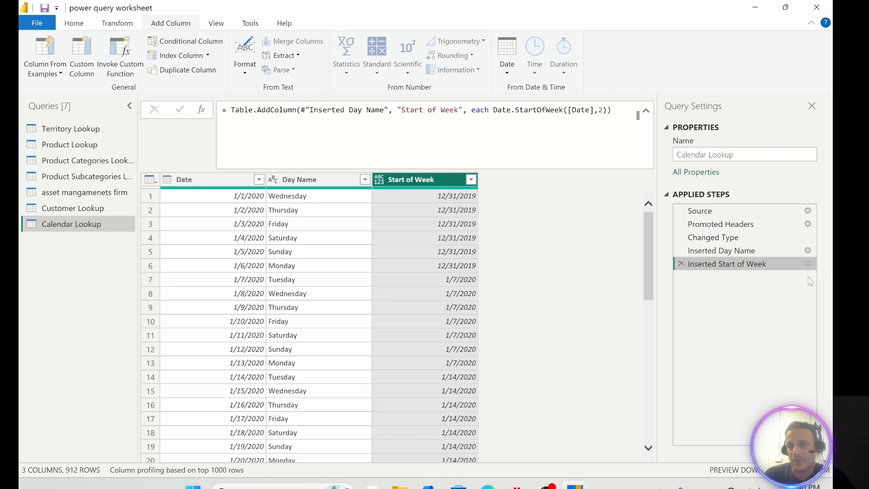
pyautogui.click(808, 263)
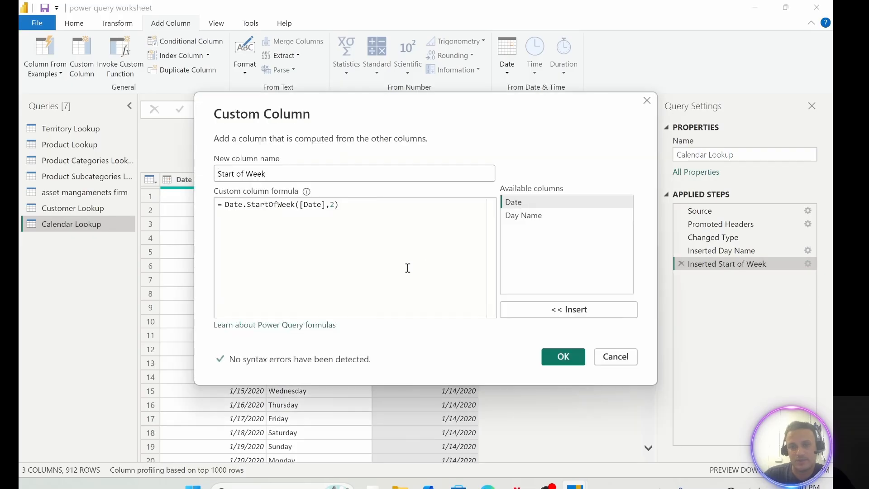
pyautogui.click(335, 205)
pyautogui.press('BackSpace')
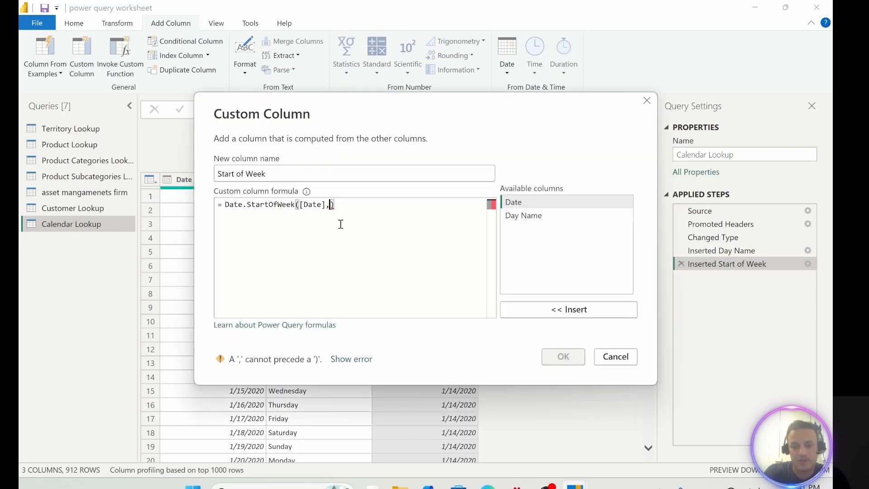
pyautogui.write('da')
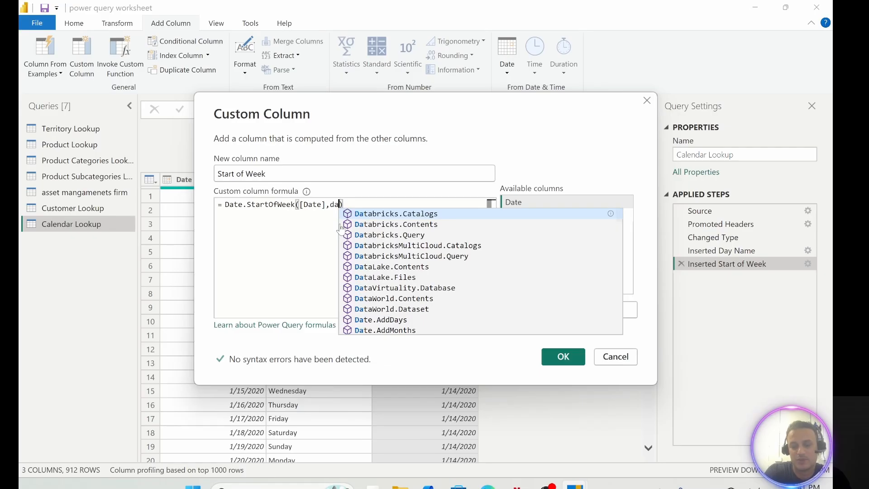
pyautogui.write('y')
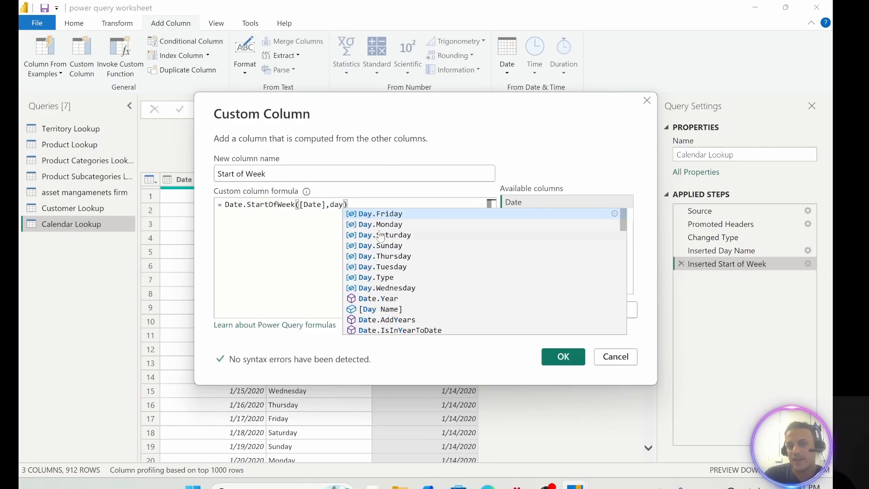
pyautogui.click(385, 213)
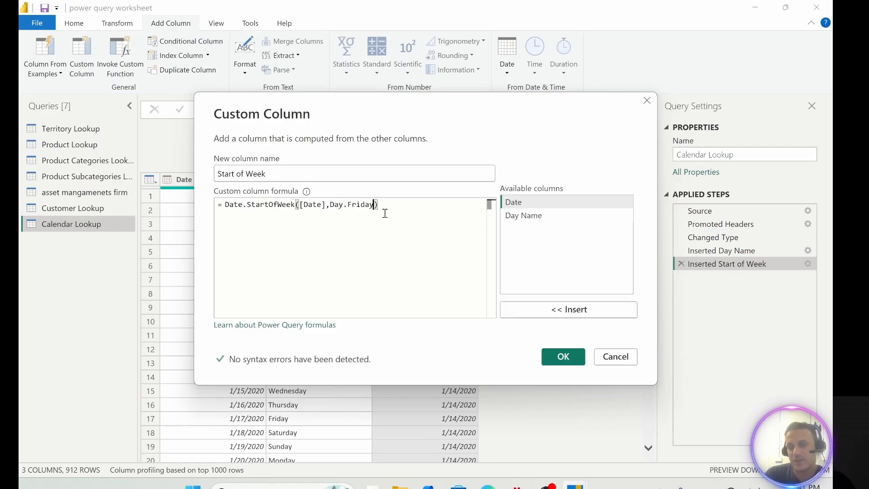
pyautogui.click(563, 357)
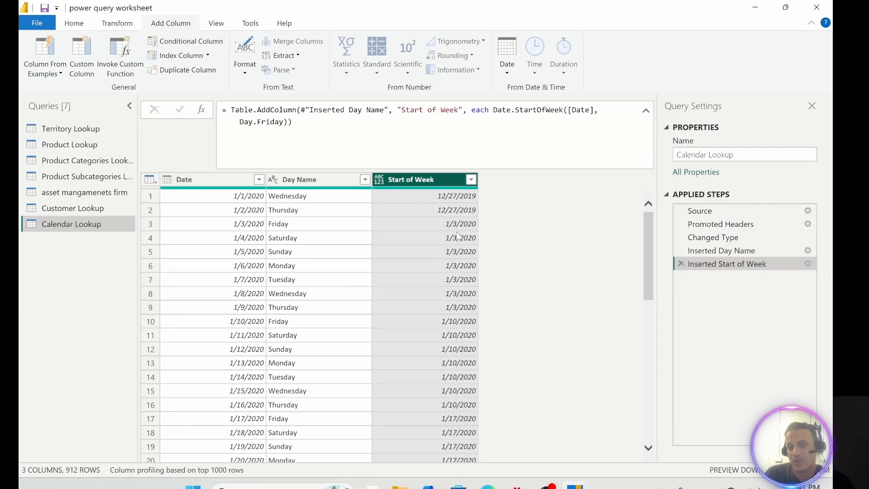
pyautogui.click(440, 225)
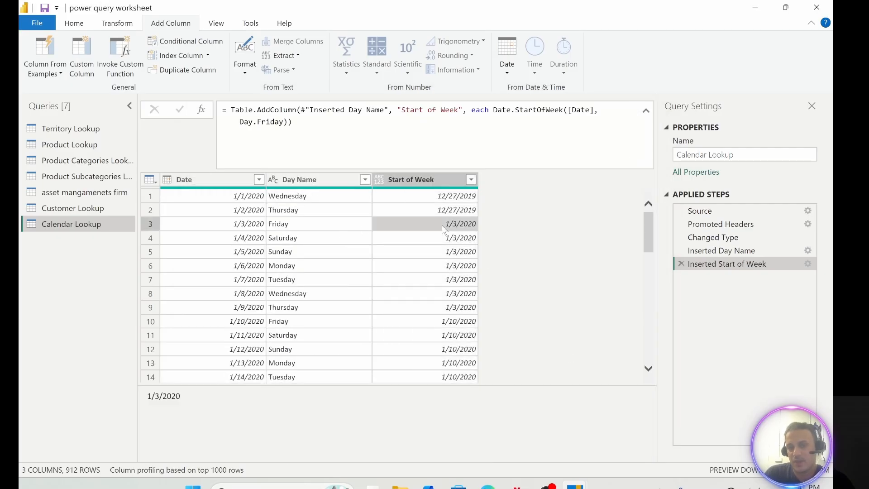
# Try a Start of Month column derived from the Start of Week column and remove that new column.
pyautogui.click(434, 179)
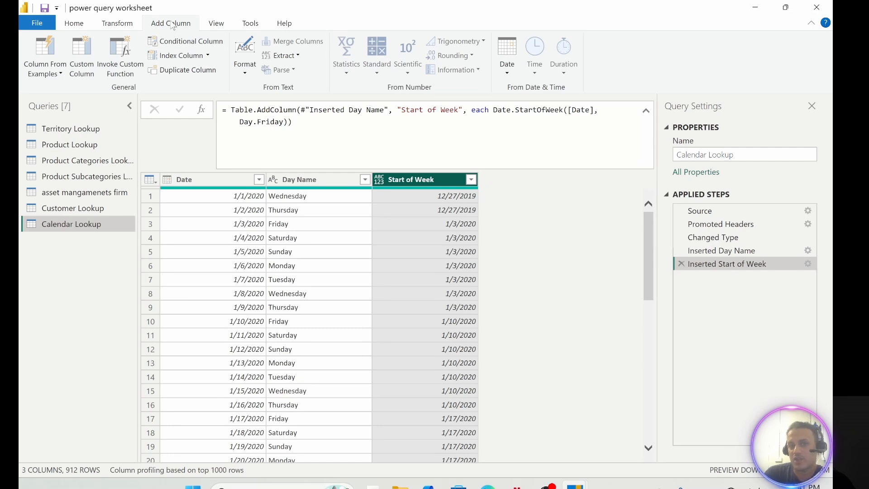
pyautogui.click(508, 72)
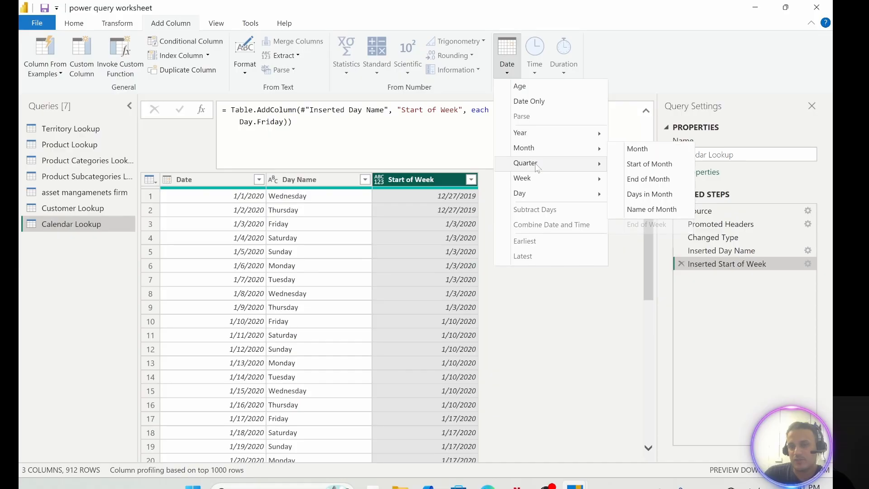
pyautogui.moveTo(531, 150)
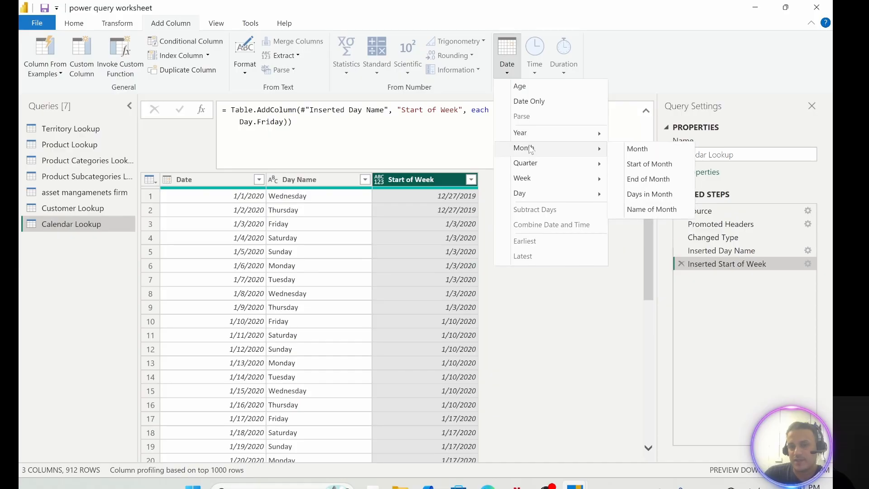
pyautogui.click(651, 164)
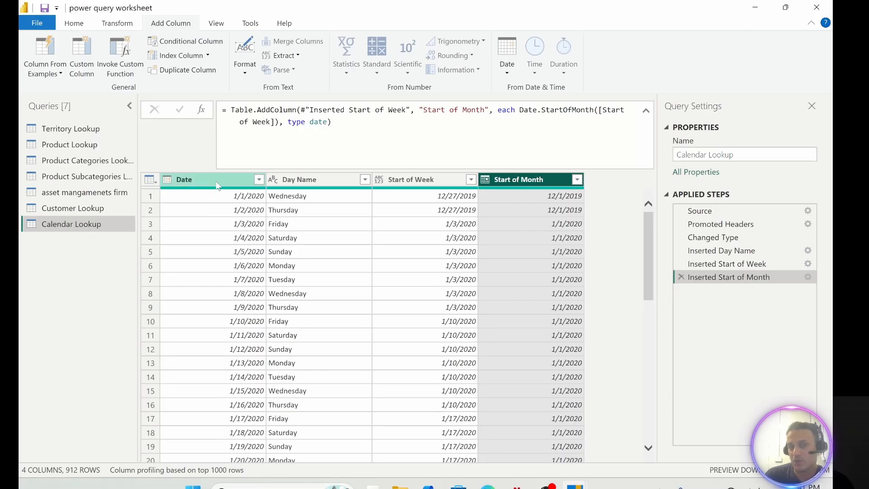
pyautogui.rightClick(537, 178)
pyautogui.click(581, 199)
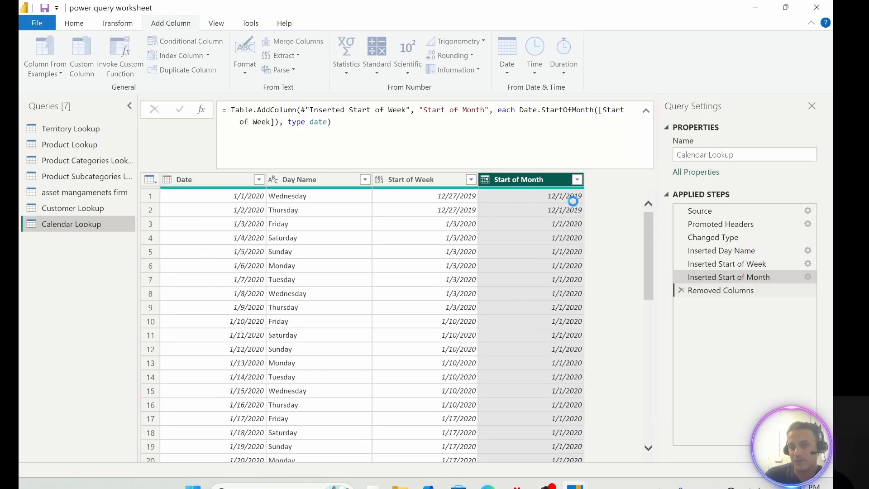
# Add a Start of Month column derived from the Date column.
pyautogui.click(215, 179)
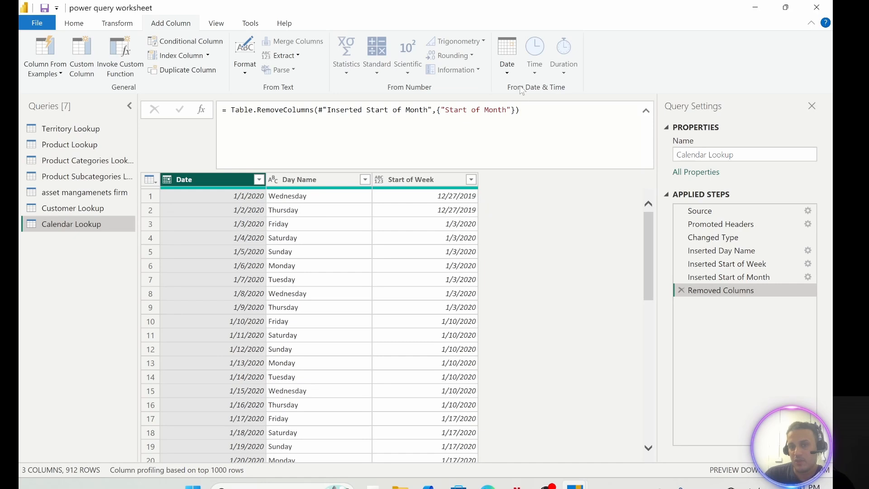
pyautogui.click(507, 71)
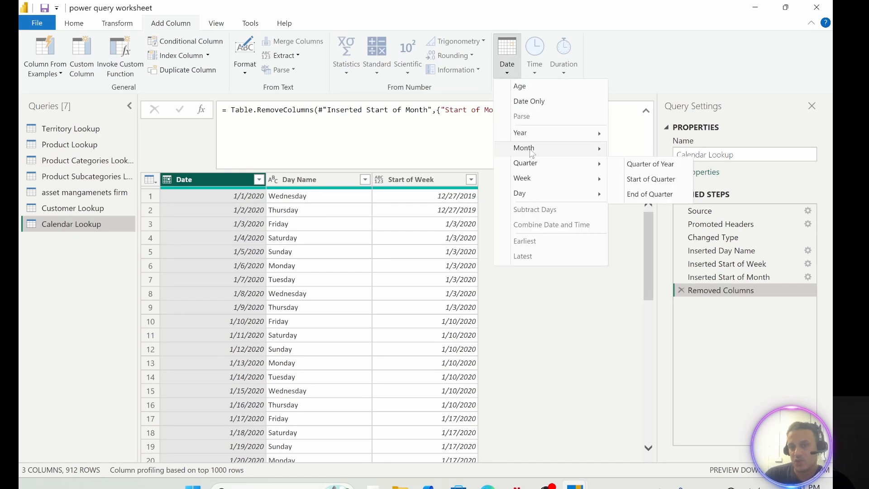
pyautogui.moveTo(532, 149)
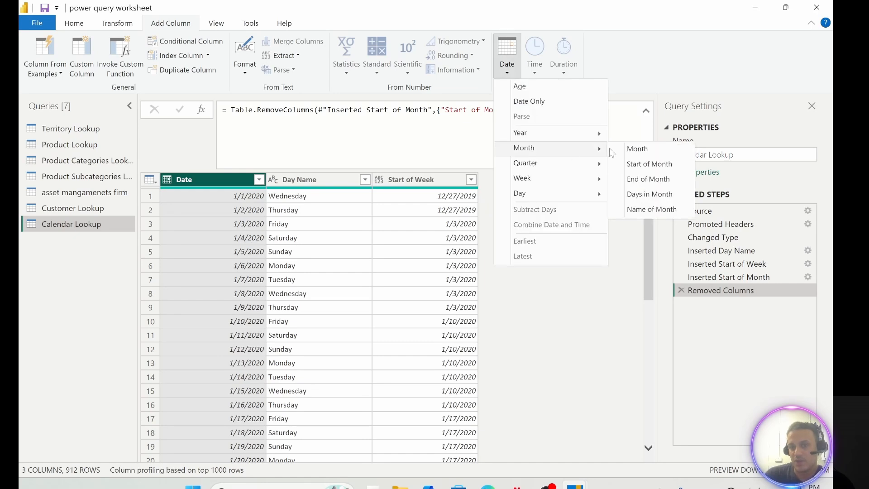
pyautogui.click(654, 167)
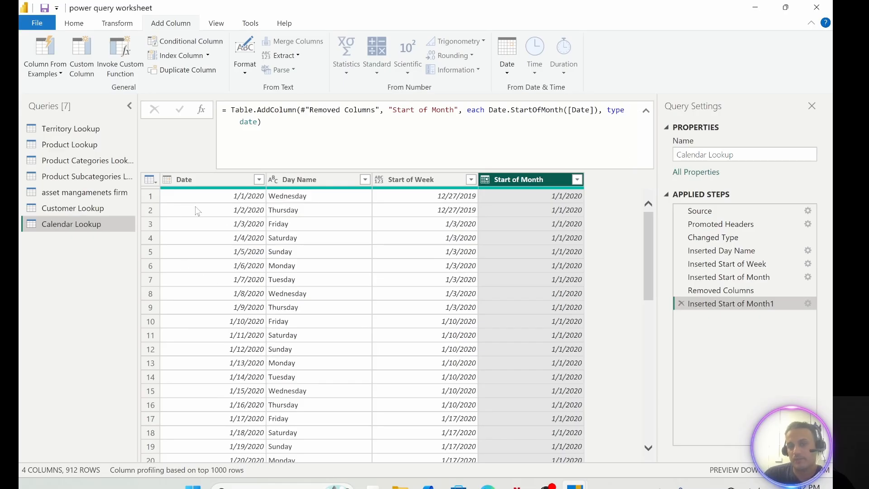
# Close the query editor and apply the Calendar Lookup changes to the report.
pyautogui.click(104, 25)
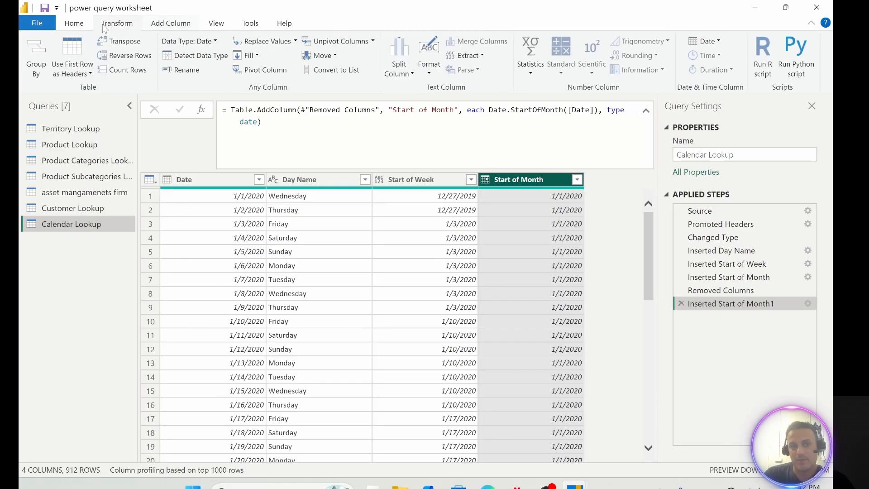
pyautogui.click(74, 24)
pyautogui.click(39, 50)
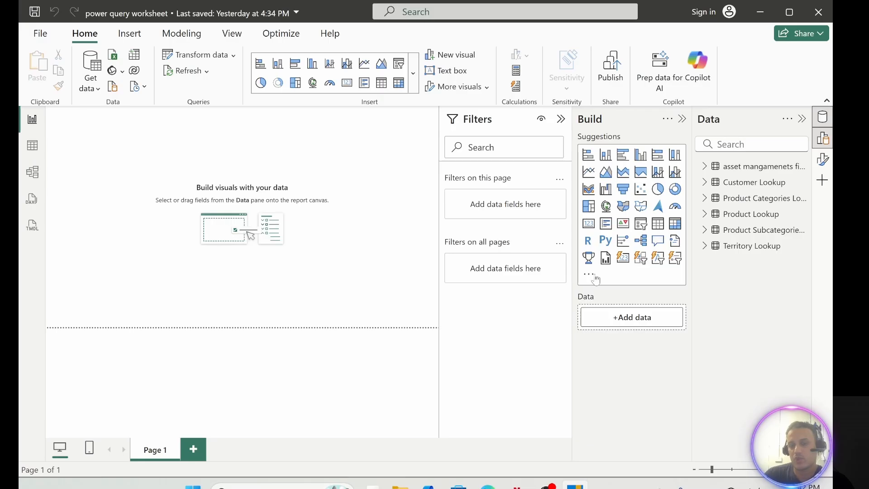